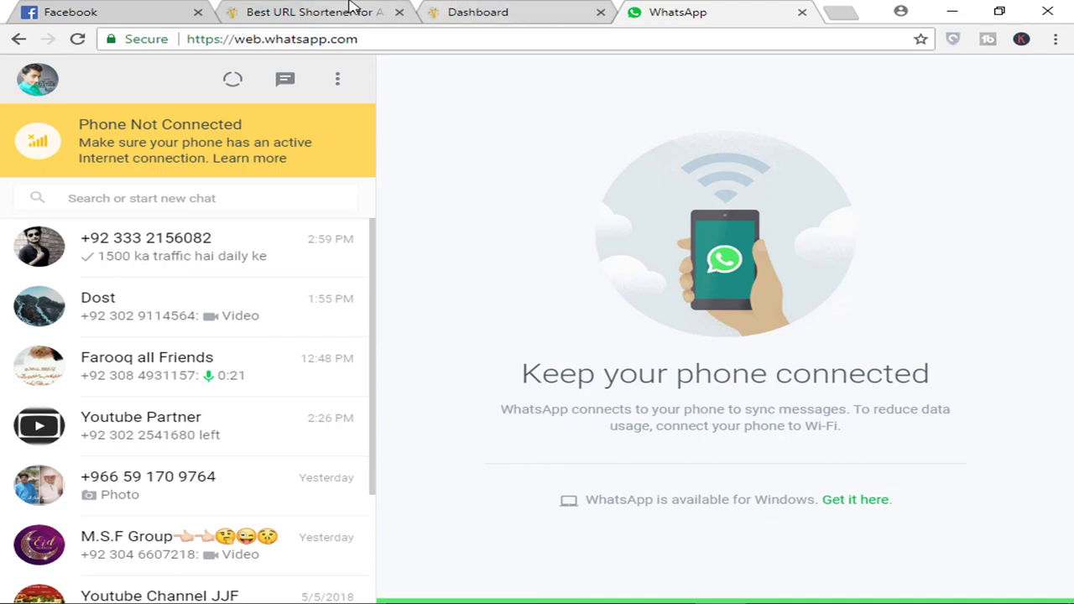
- Switch to the ShrinkEarn website and view its publisher rates per 1000 views by country
click(353, 11)
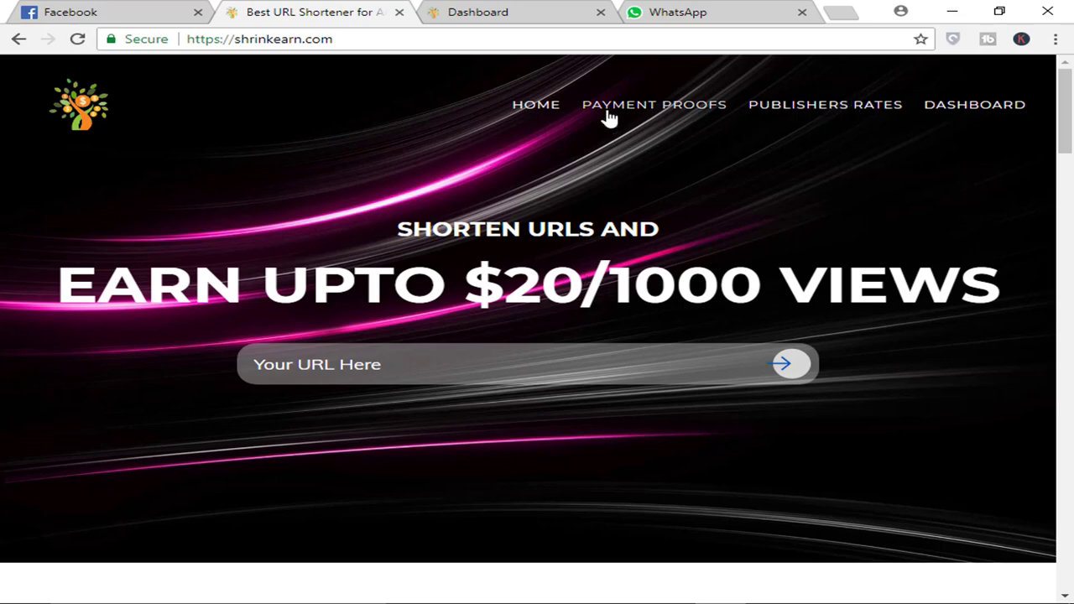
click(821, 117)
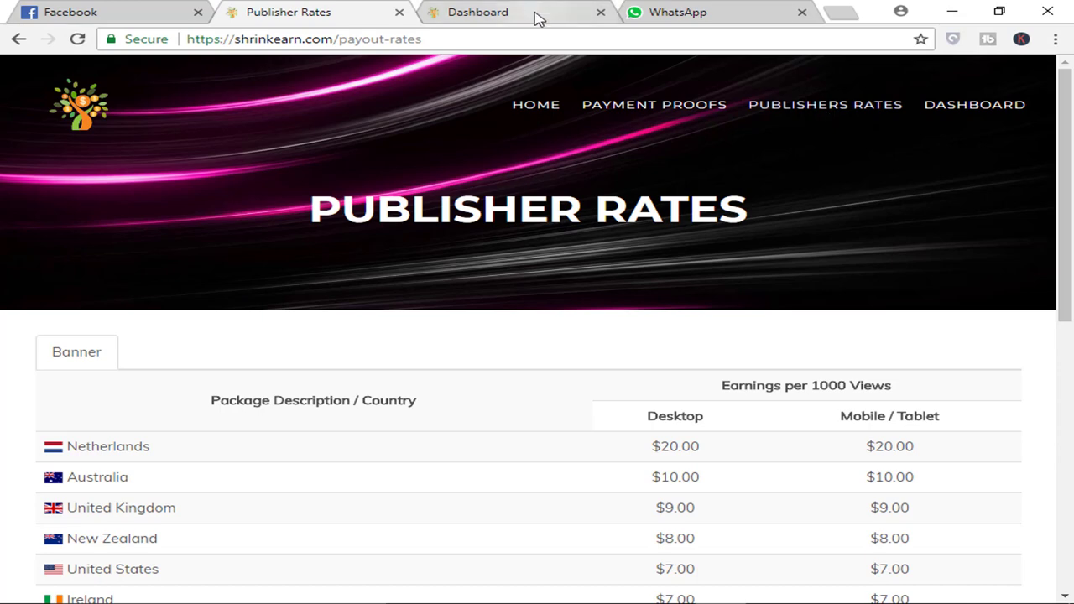
- Open the ShrinkEarn member dashboard, close the duplicate dashboard page, and examine the June 2018 total earnings and total views
click(950, 116)
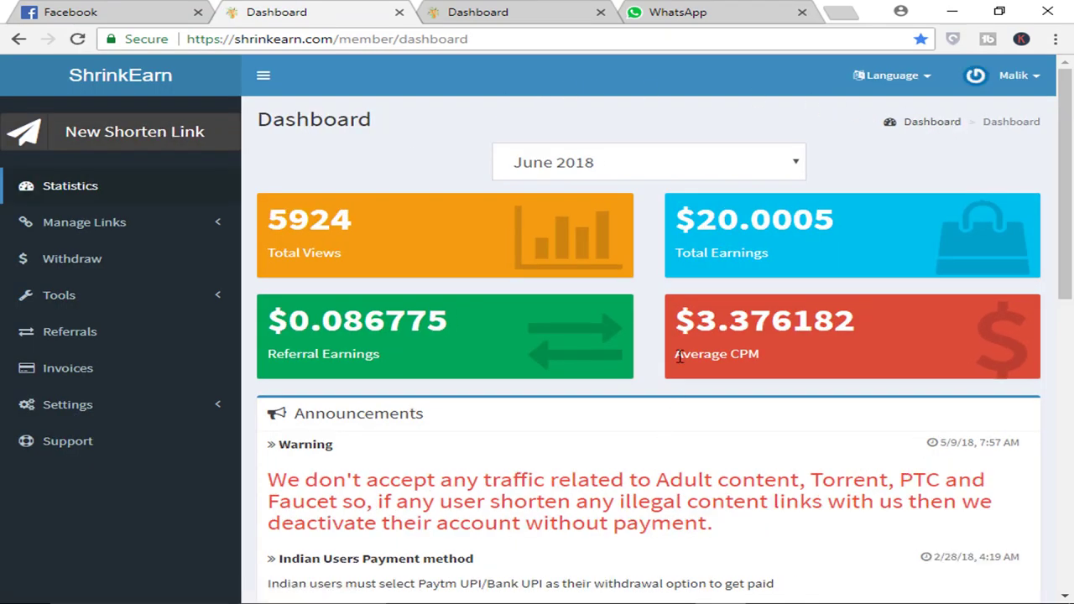
click(601, 12)
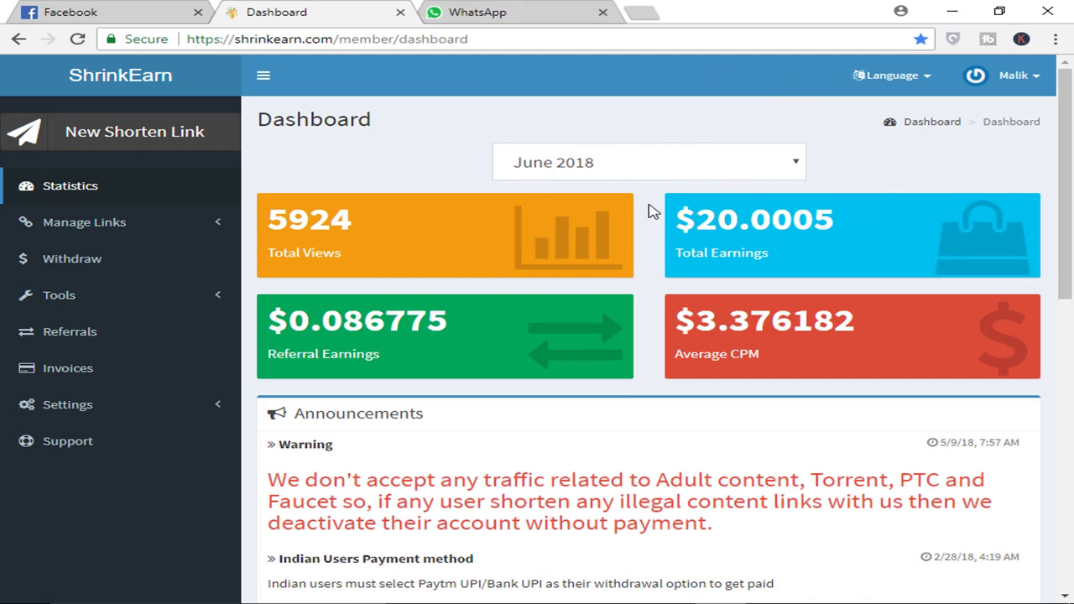
drag(697, 220, 786, 223)
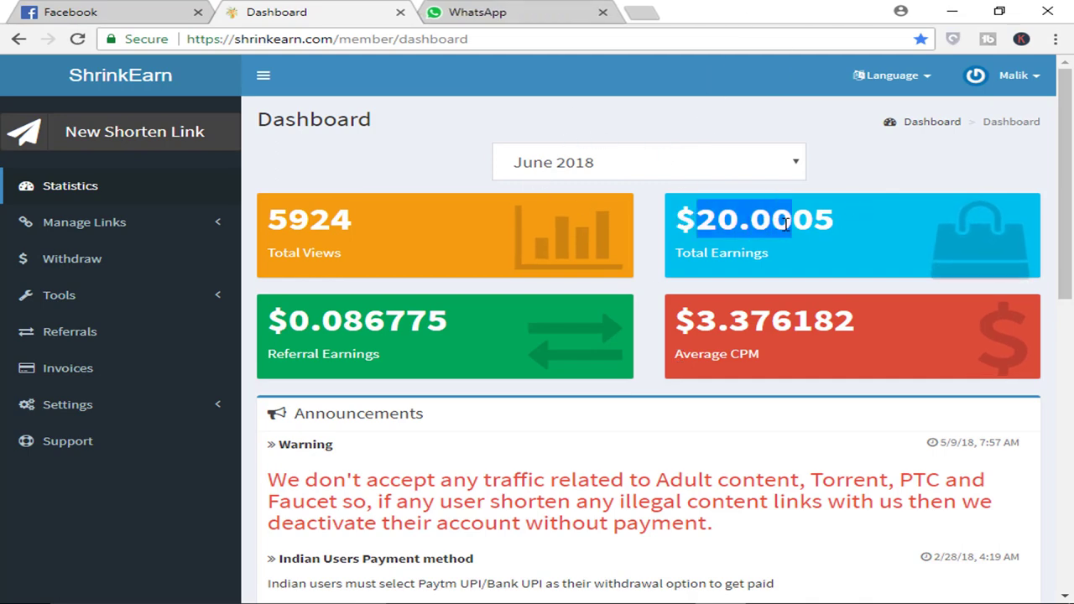
click(382, 222)
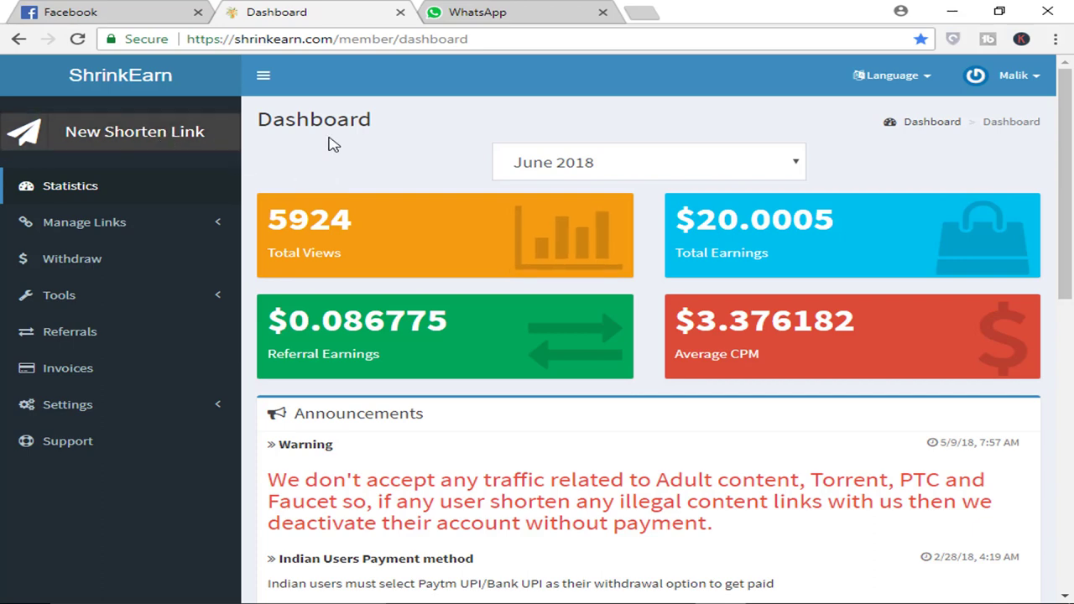
- Open youtube.com in a new browser tab and copy its web address
click(643, 13)
text(y)
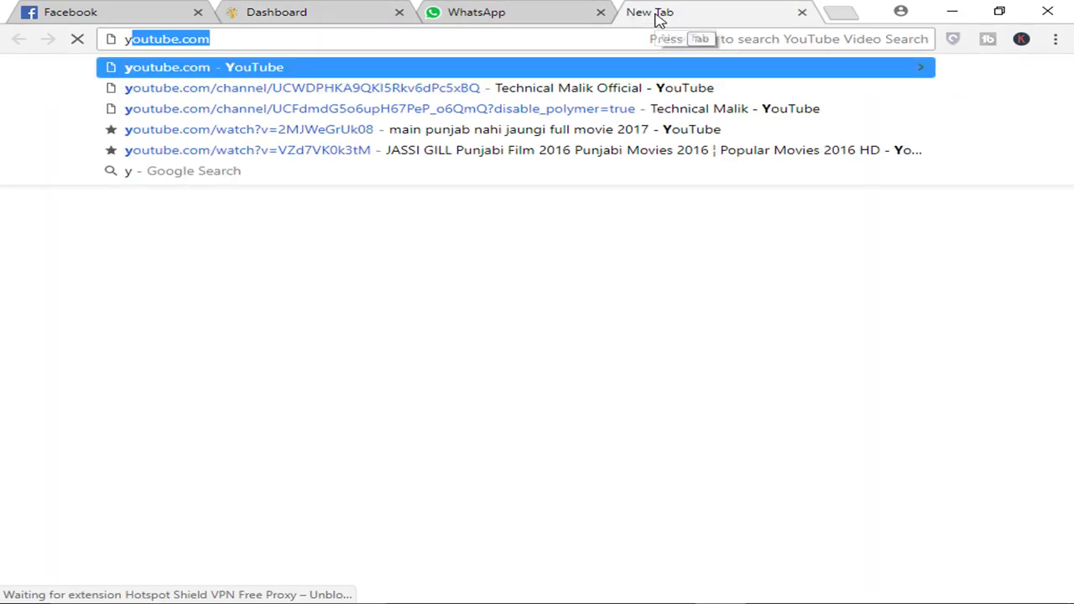
key(Return)
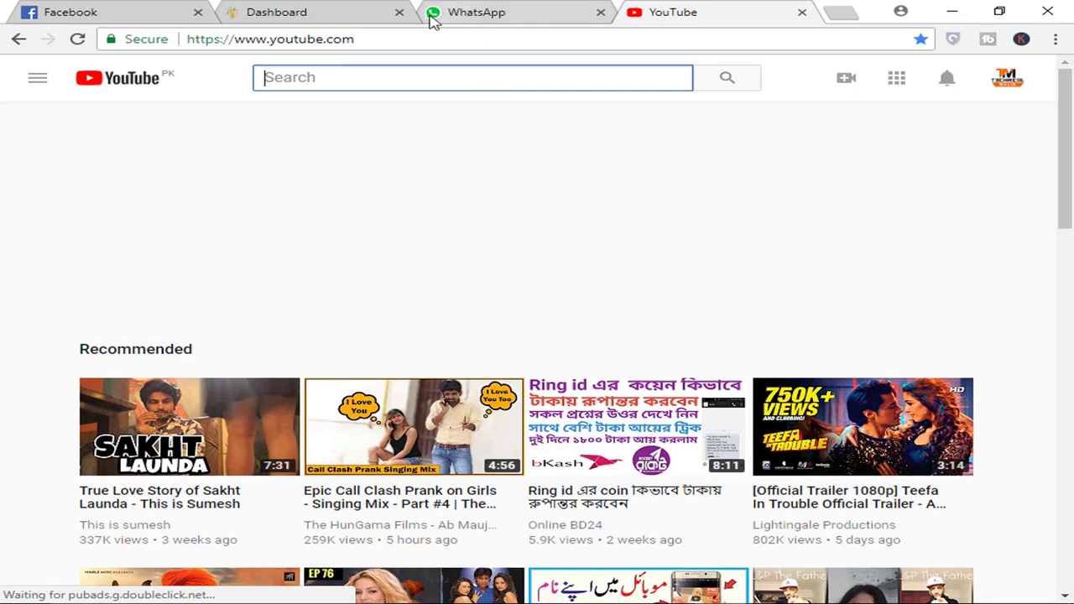
click(418, 39)
key(ctrl+c)
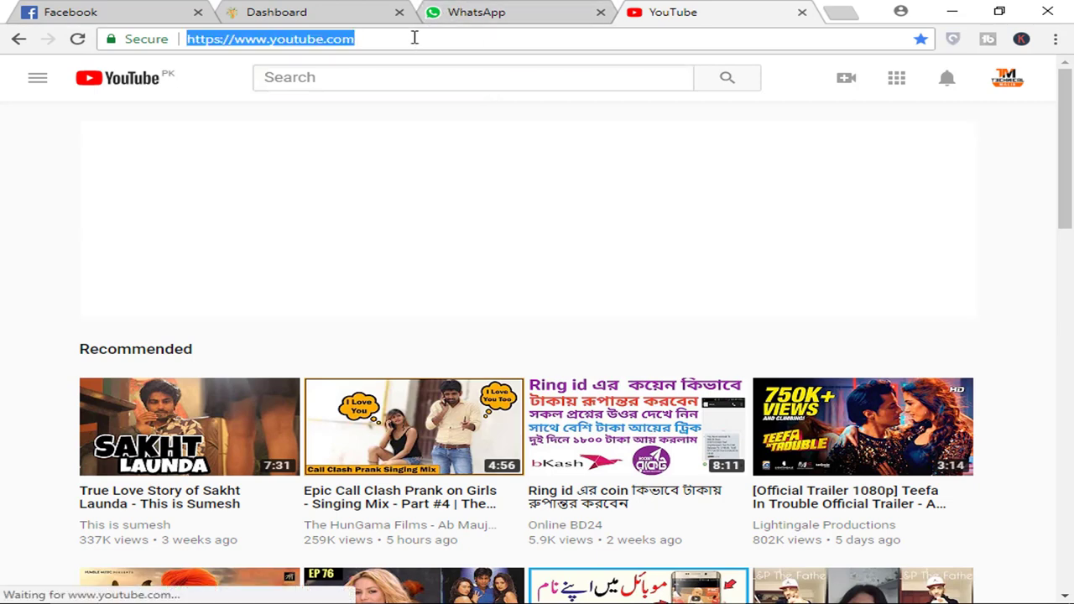
- Return to the ShrinkEarn dashboard and open the form for a new shortened link
click(392, 9)
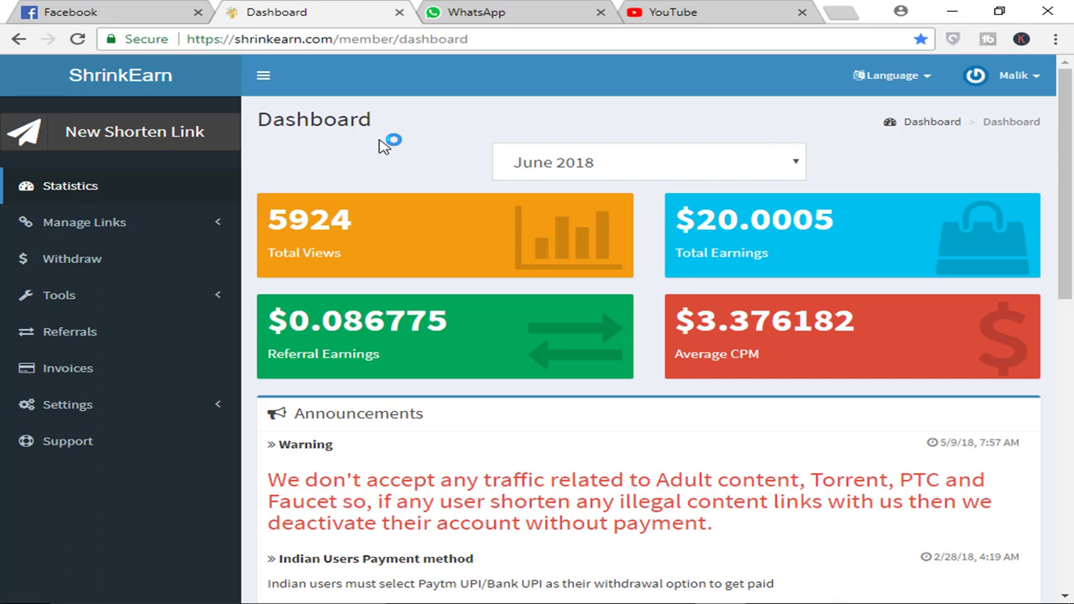
click(678, 10)
click(314, 10)
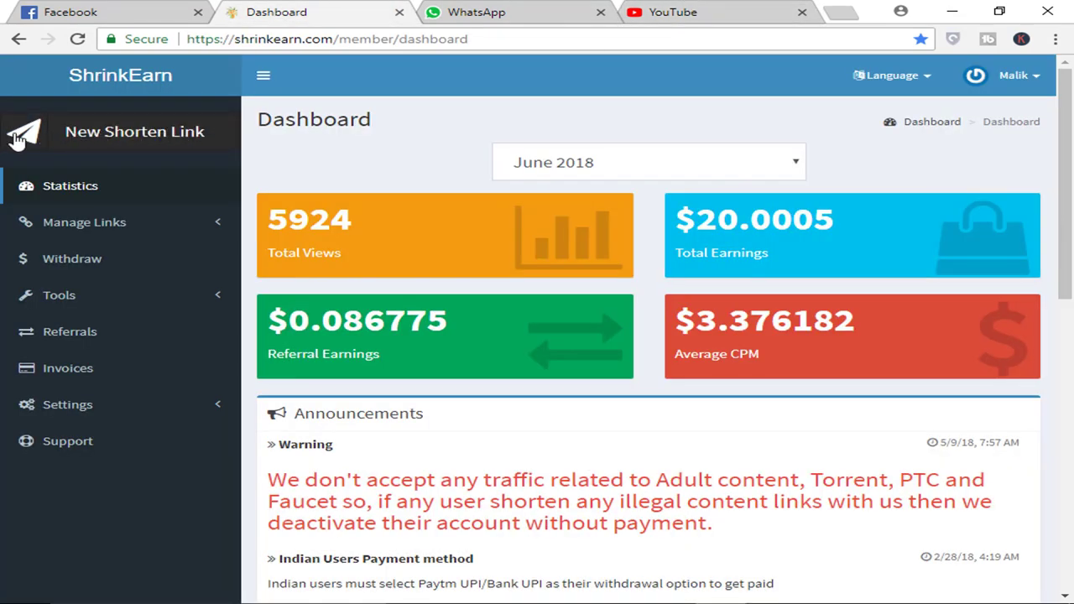
click(103, 144)
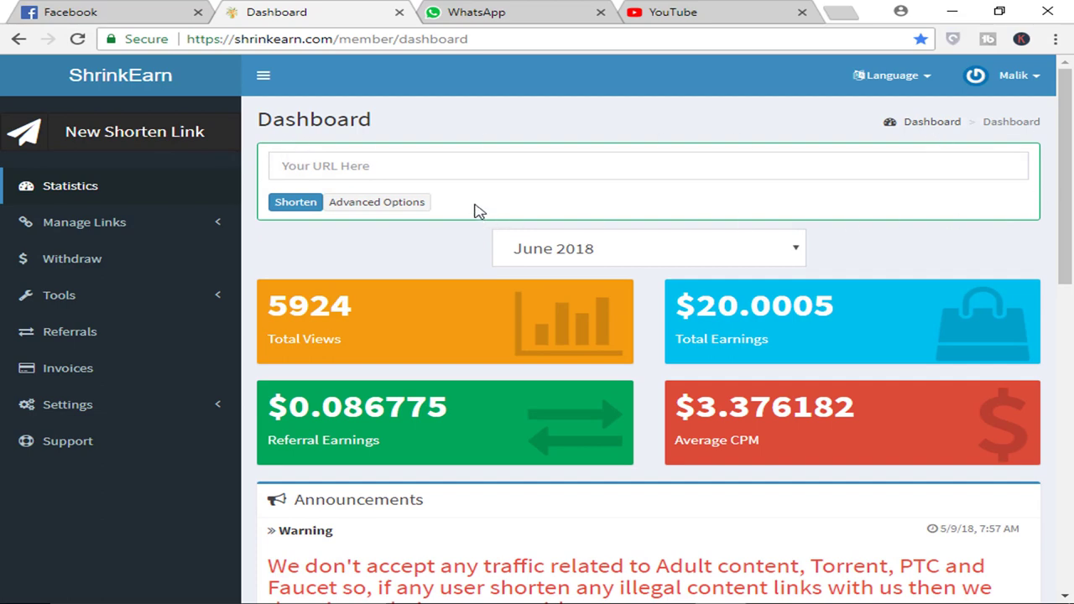
click(357, 161)
click(606, 126)
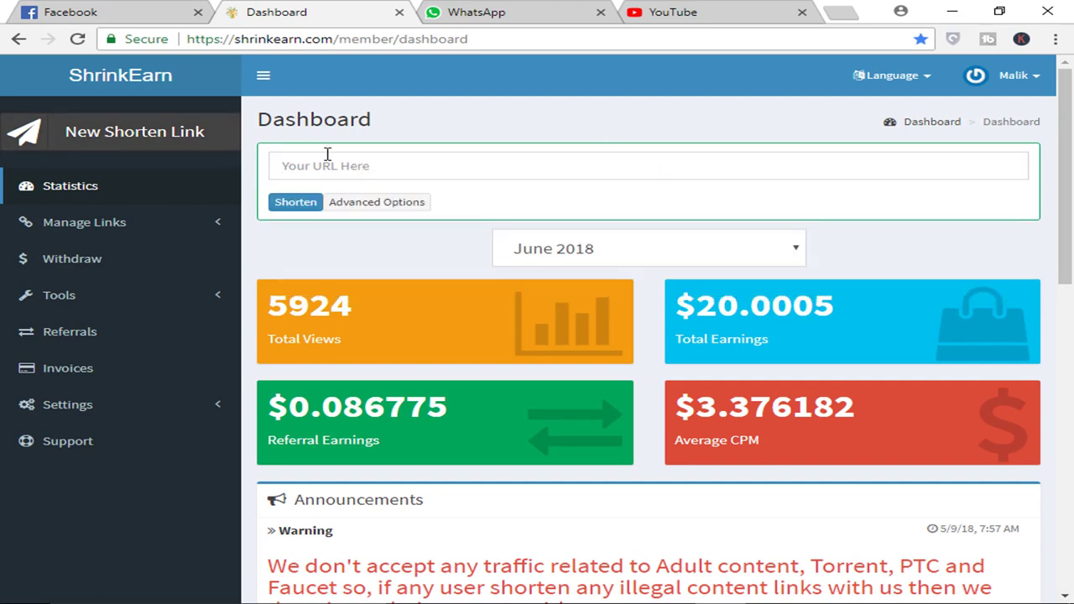
click(355, 159)
key(ctrl+v)
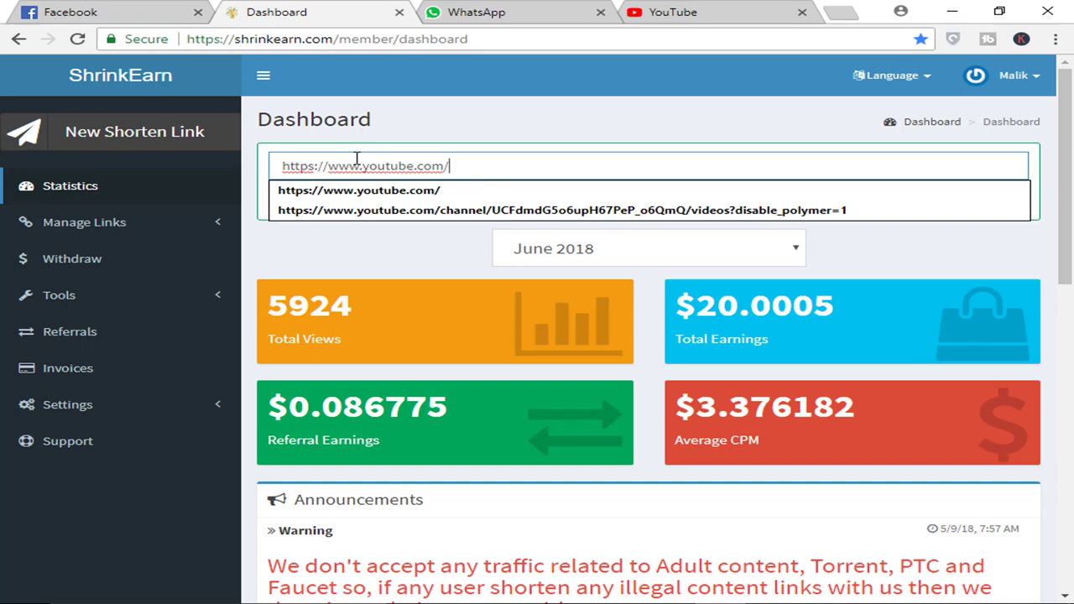
click(426, 141)
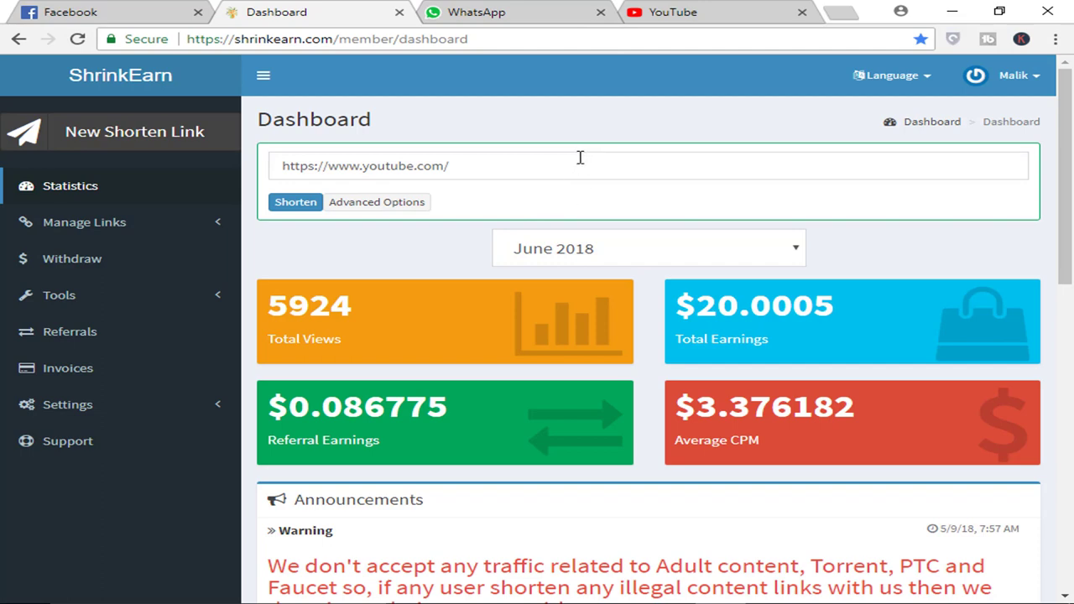
click(298, 203)
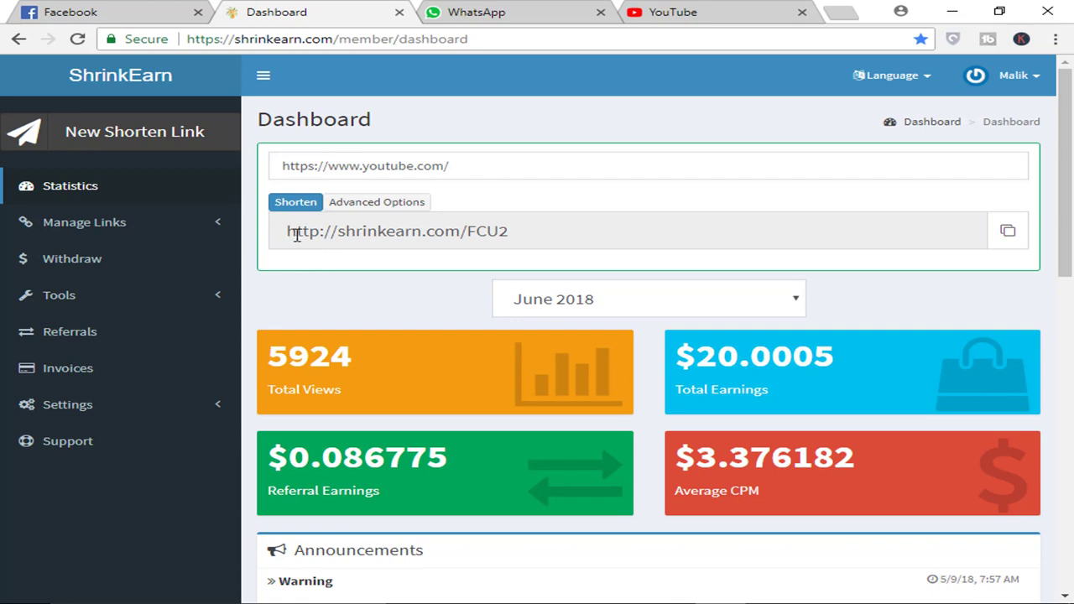
click(422, 231)
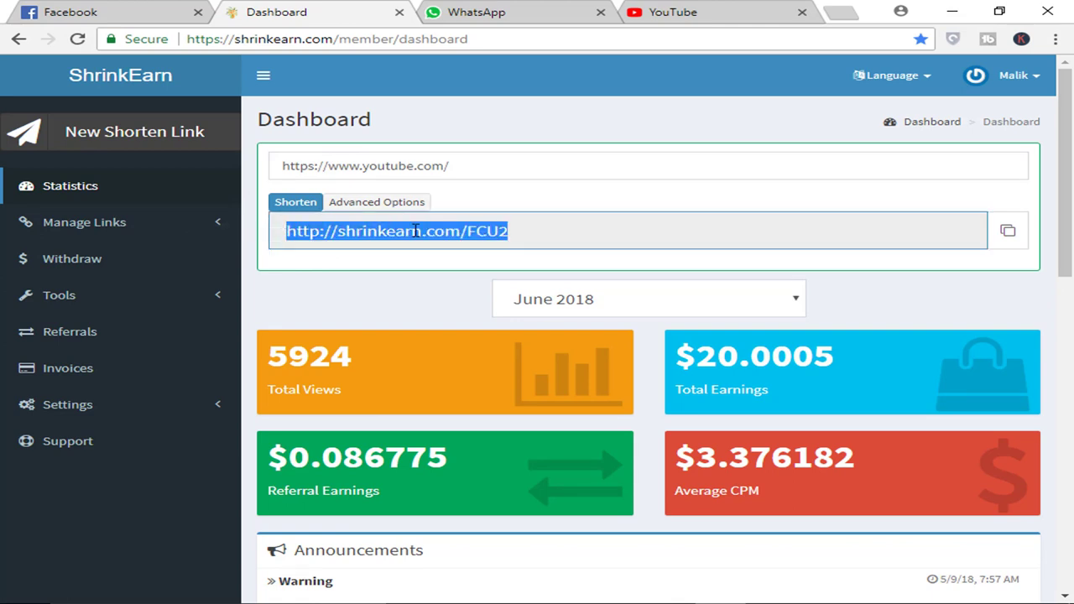
click(1009, 232)
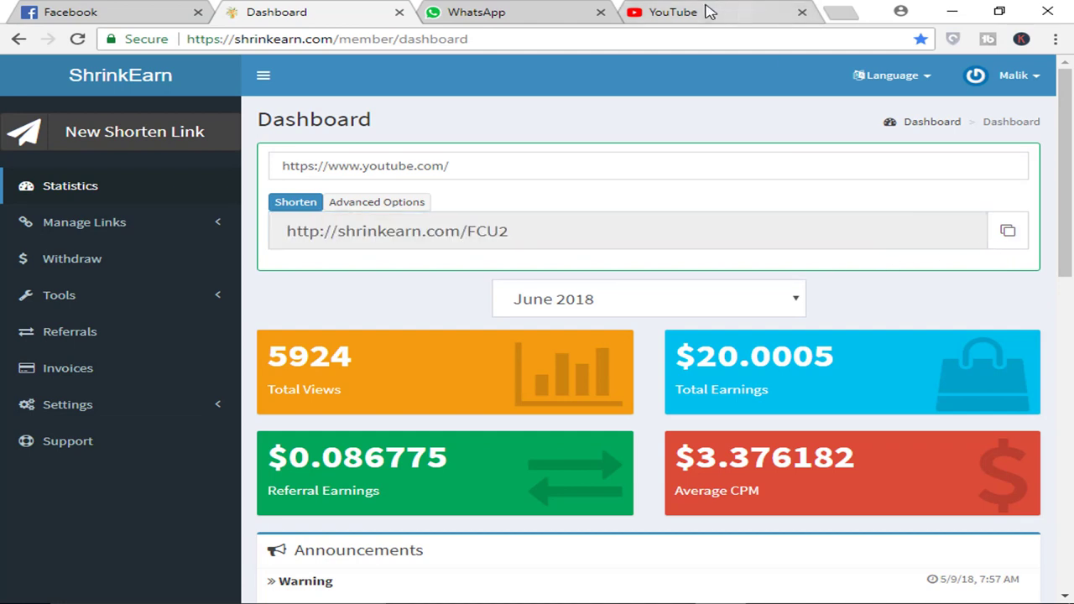
- Open a blank browser tab and look over the Facebook news feed as a place for sharing links
click(839, 12)
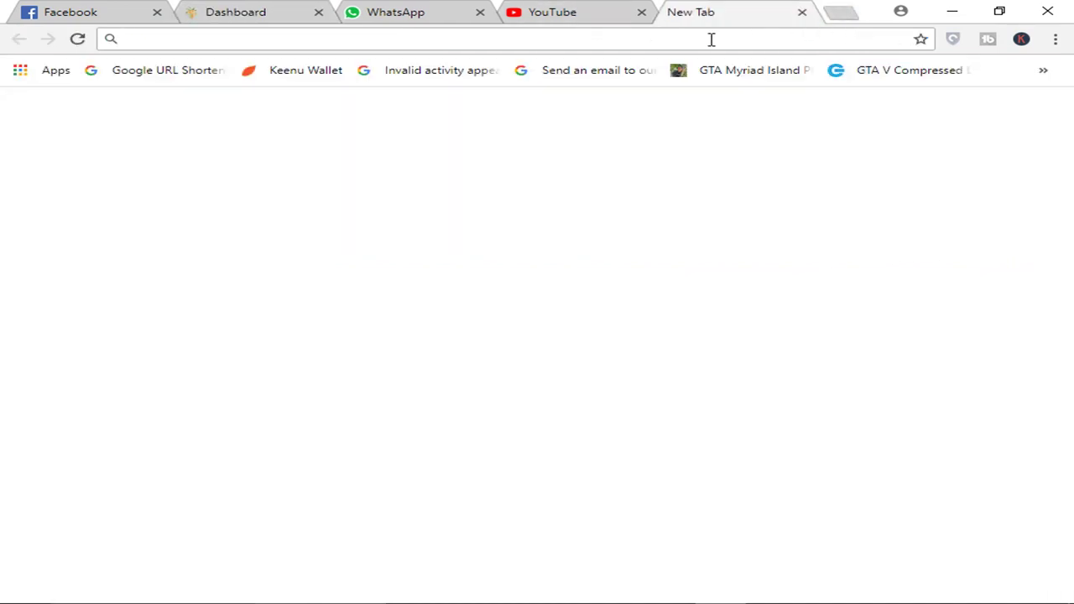
click(50, 10)
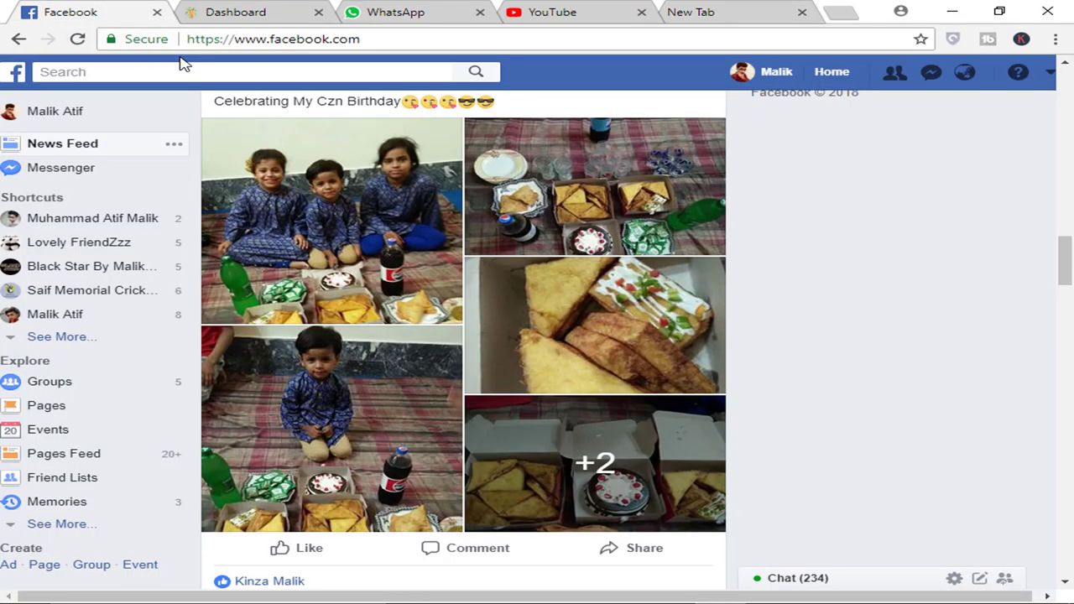
scroll(634, 290, down, 4)
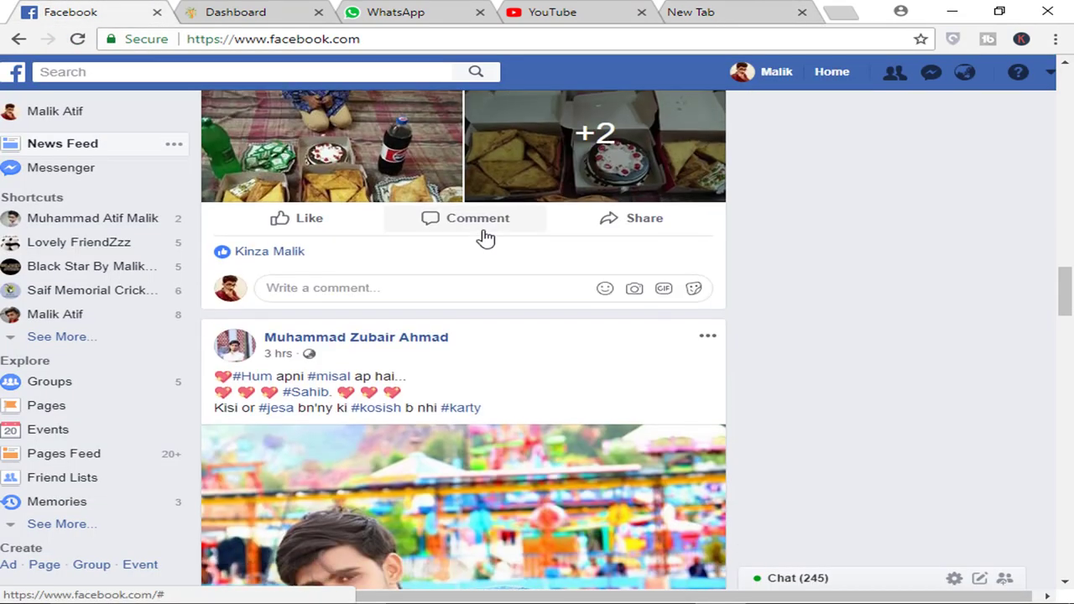
scroll(484, 239, up, 1)
scroll(484, 239, up, 1)
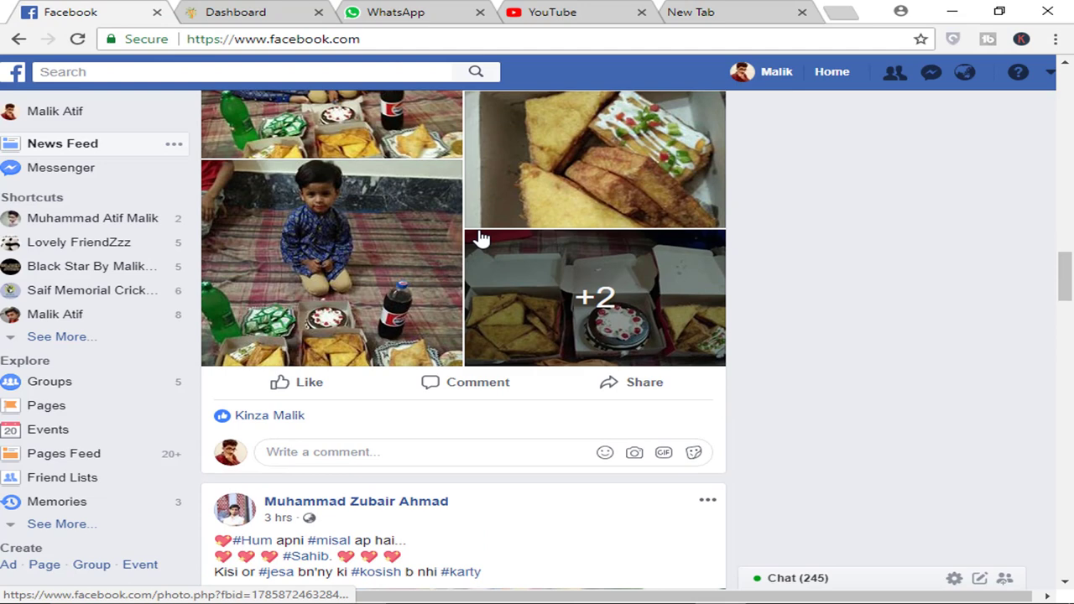
click(369, 12)
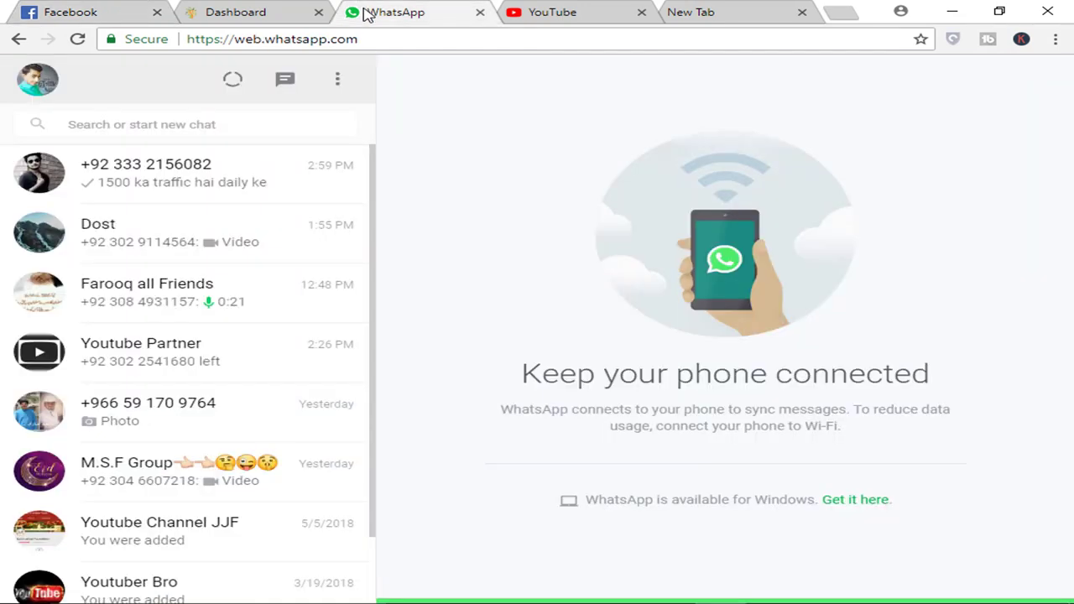
click(271, 242)
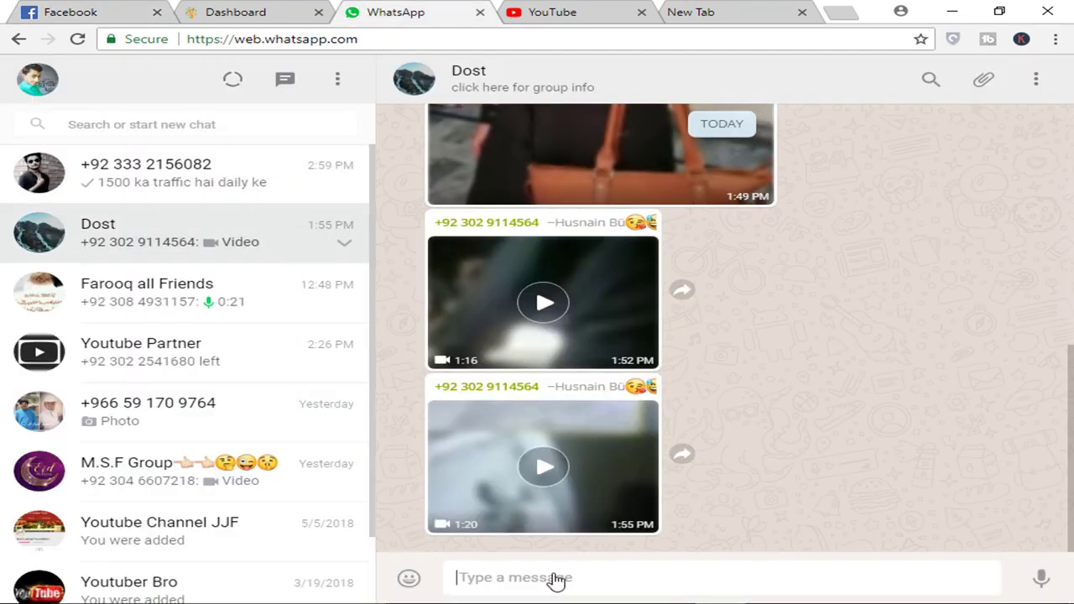
key(ctrl+v)
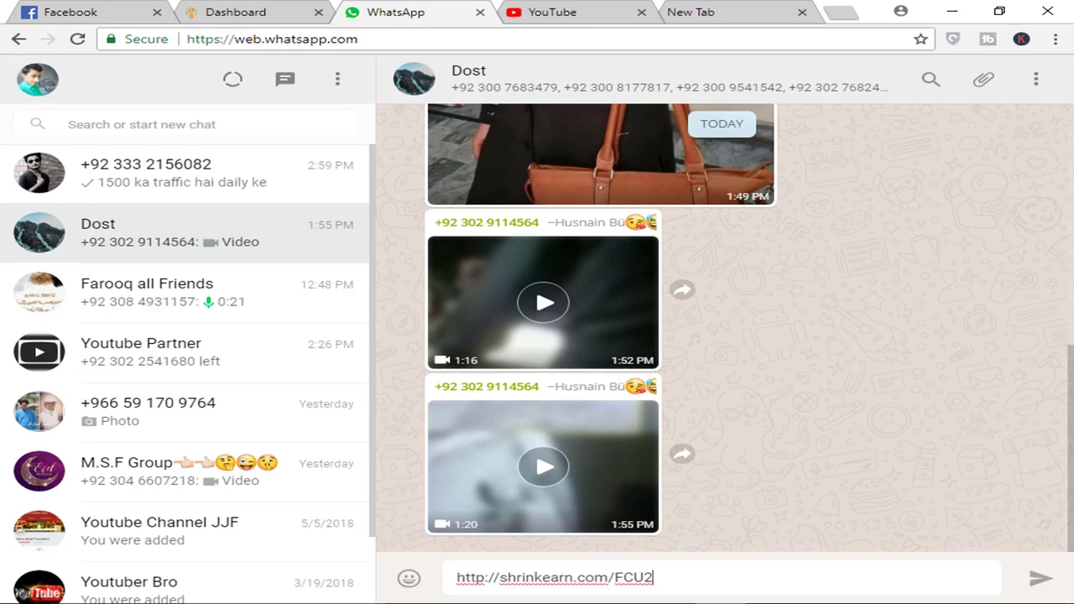
click(1041, 579)
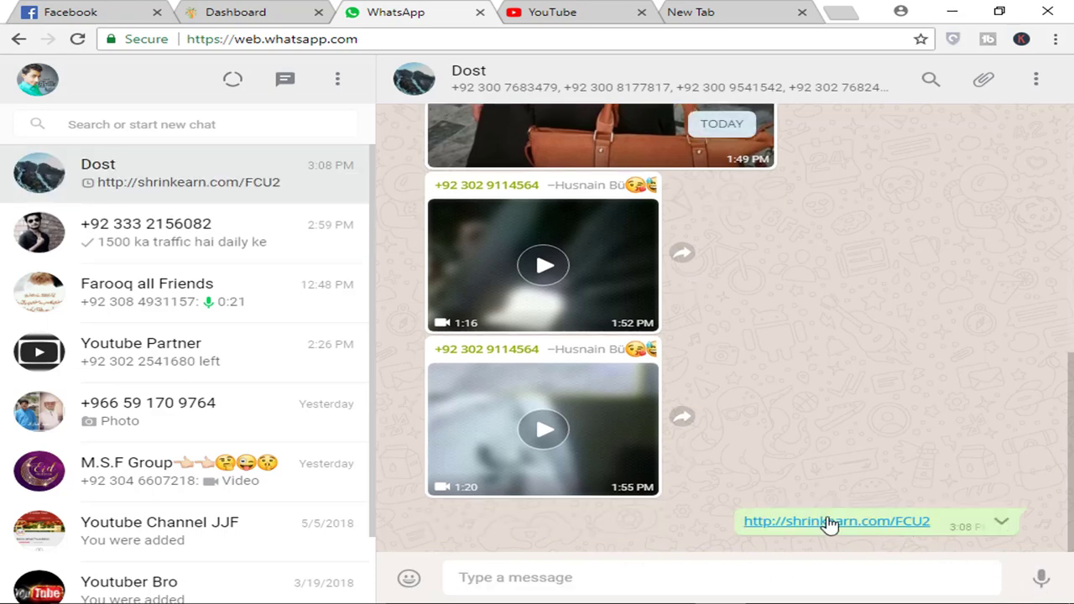
- Open the short link sent in the chat, complete its "I'm not a robot" check and continue to the link countdown page
click(830, 522)
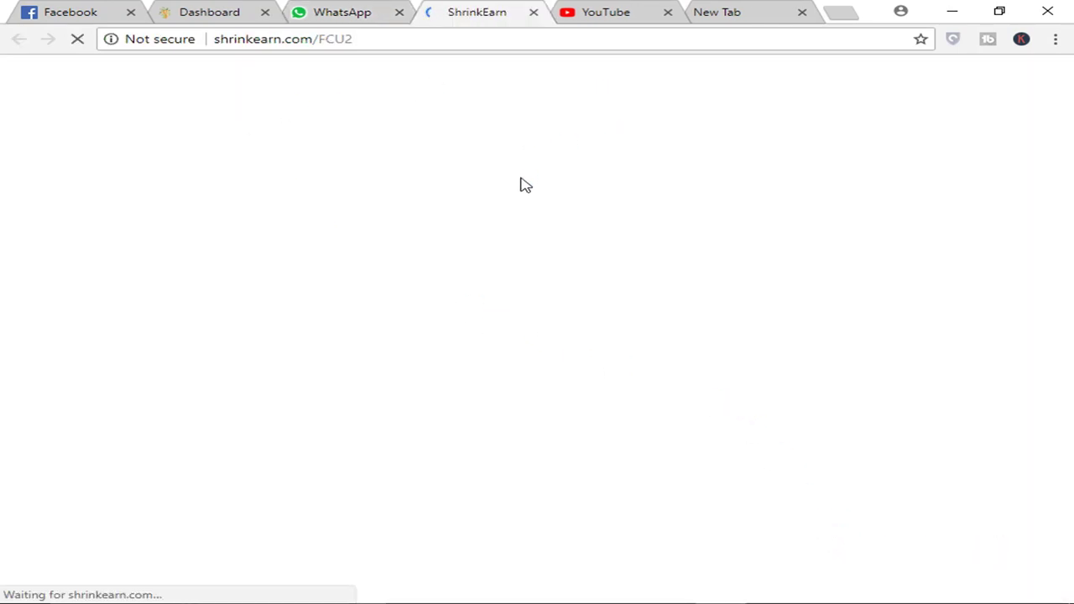
scroll(484, 249, down, 2)
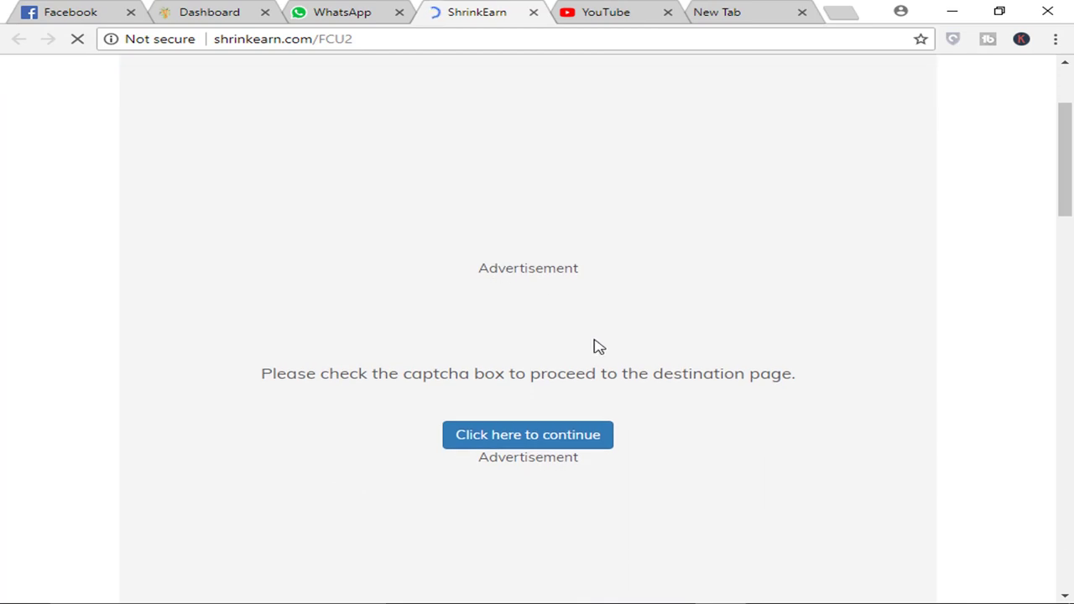
scroll(598, 346, up, 2)
scroll(504, 206, down, 5)
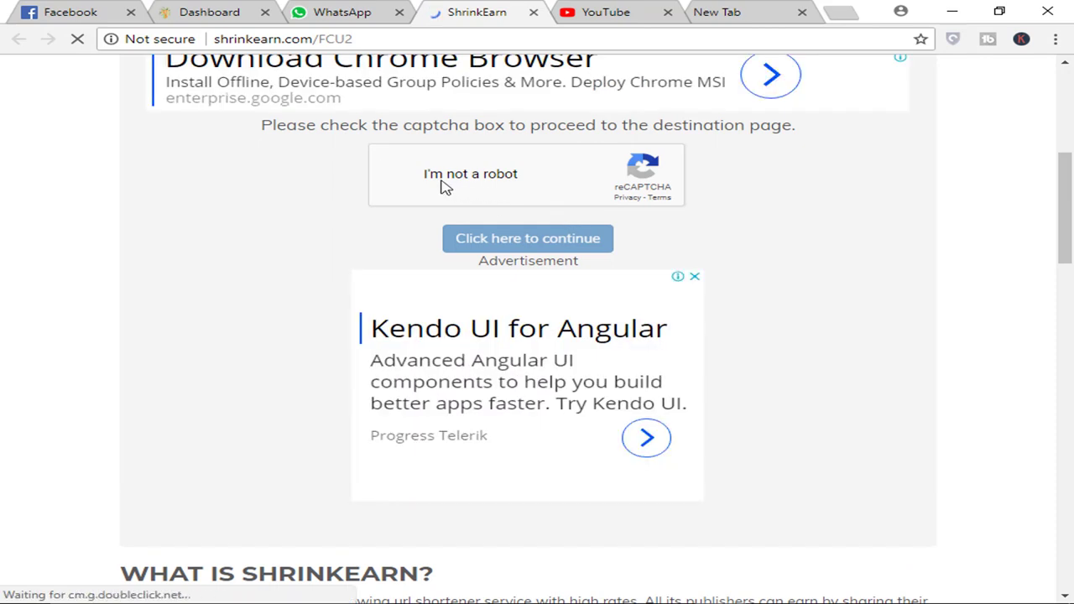
click(449, 191)
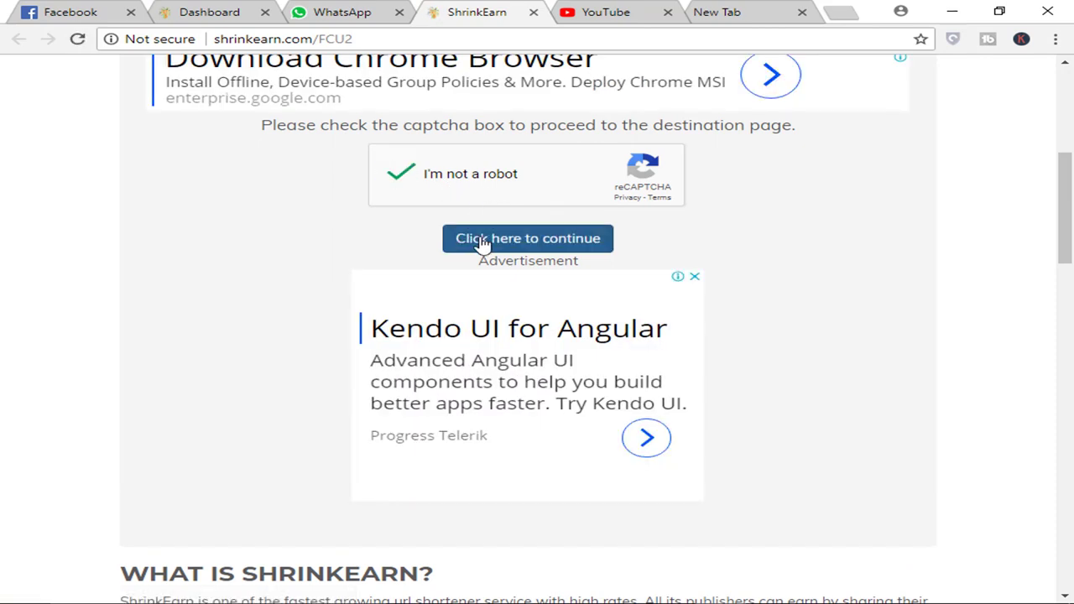
click(482, 240)
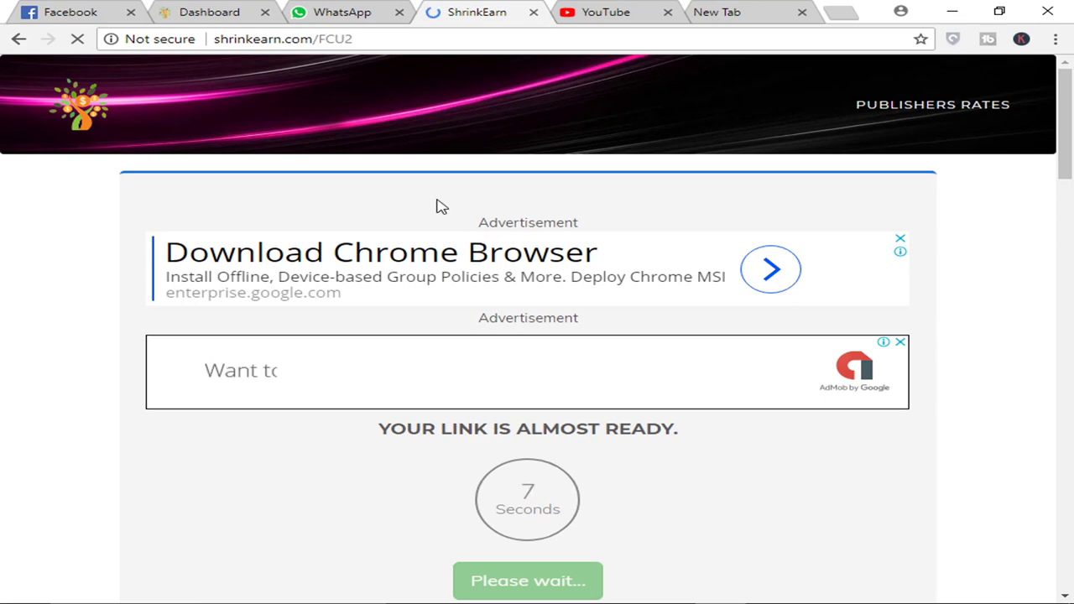
- Wait for the countdown to finish, get the link to reach the destination page, and highlight its web address
scroll(441, 206, down, 1)
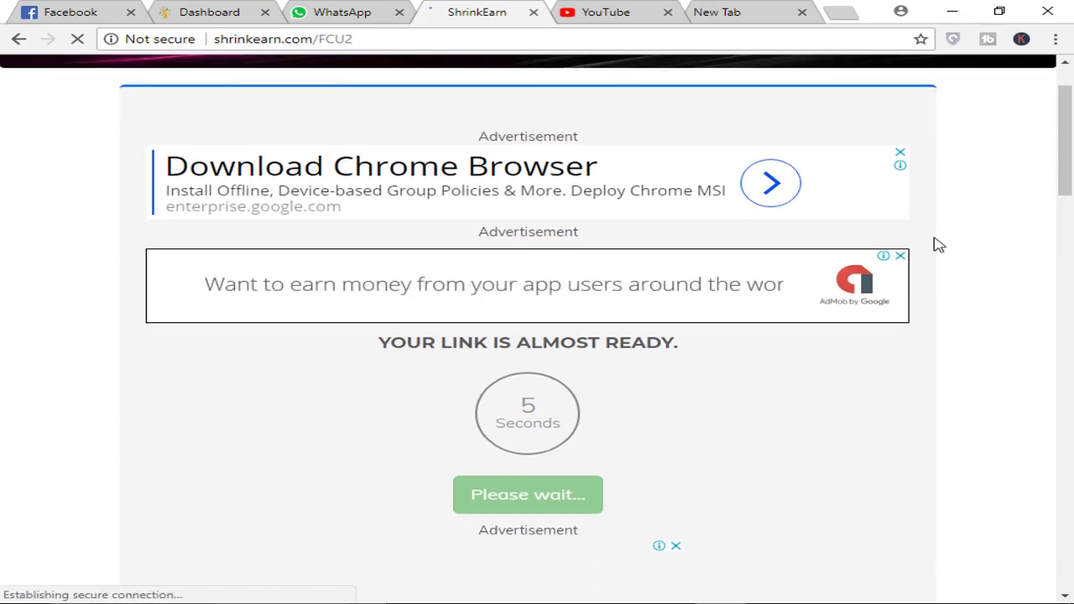
scroll(839, 260, down, 2)
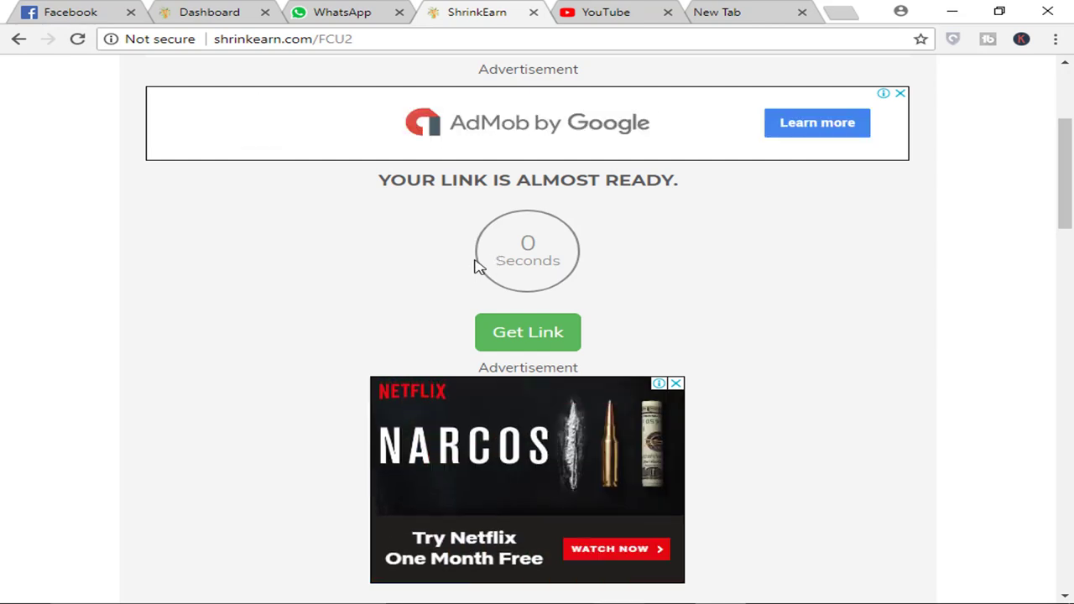
click(528, 340)
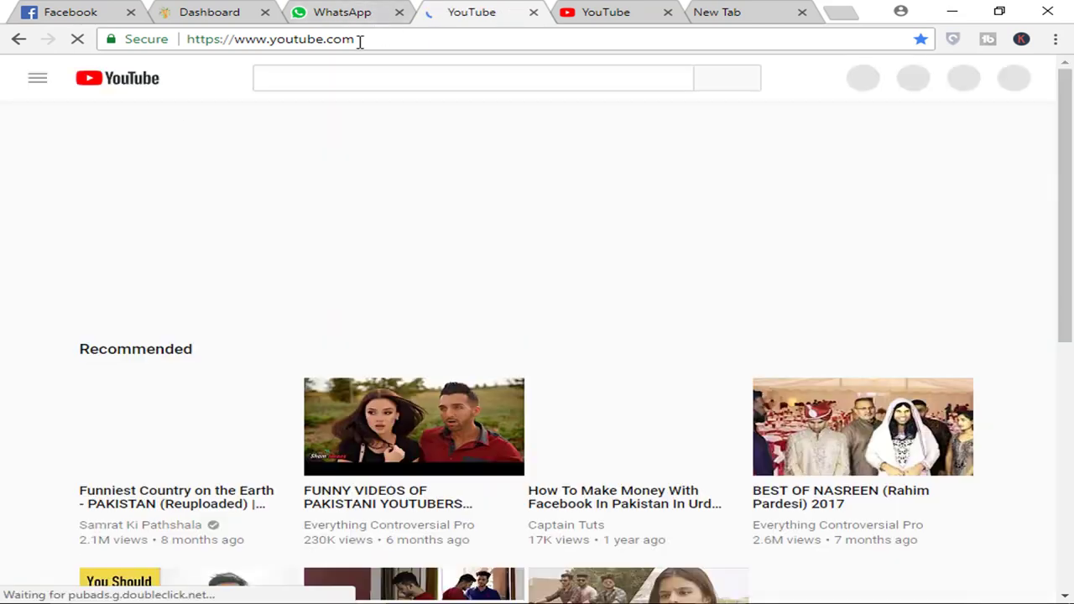
click(359, 40)
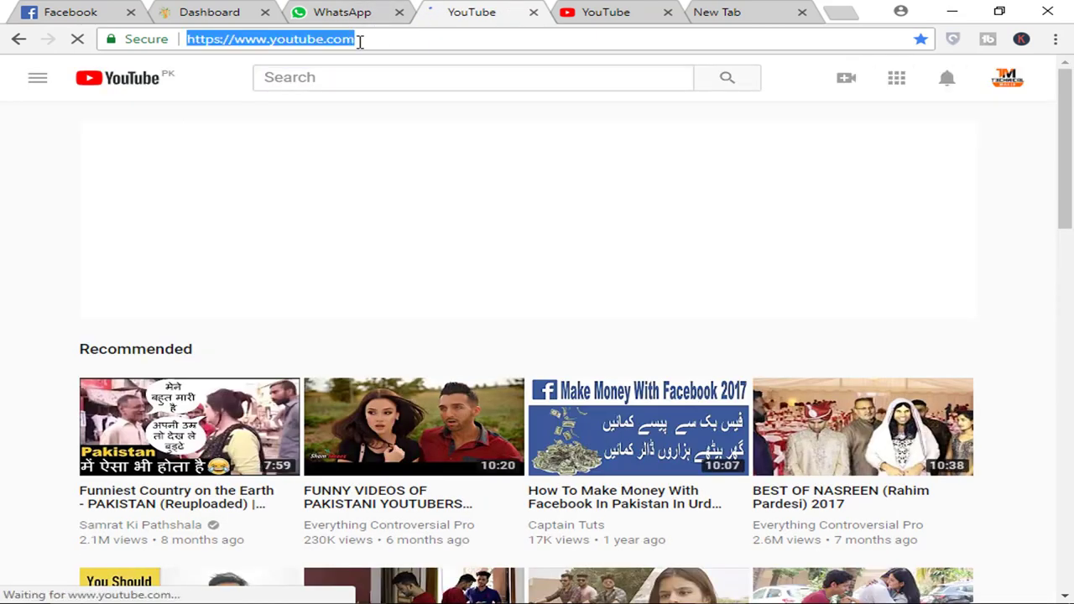
- Return from the destination page to the ShrinkEarn dashboard and reload it to refresh the view and earnings statistics
click(359, 40)
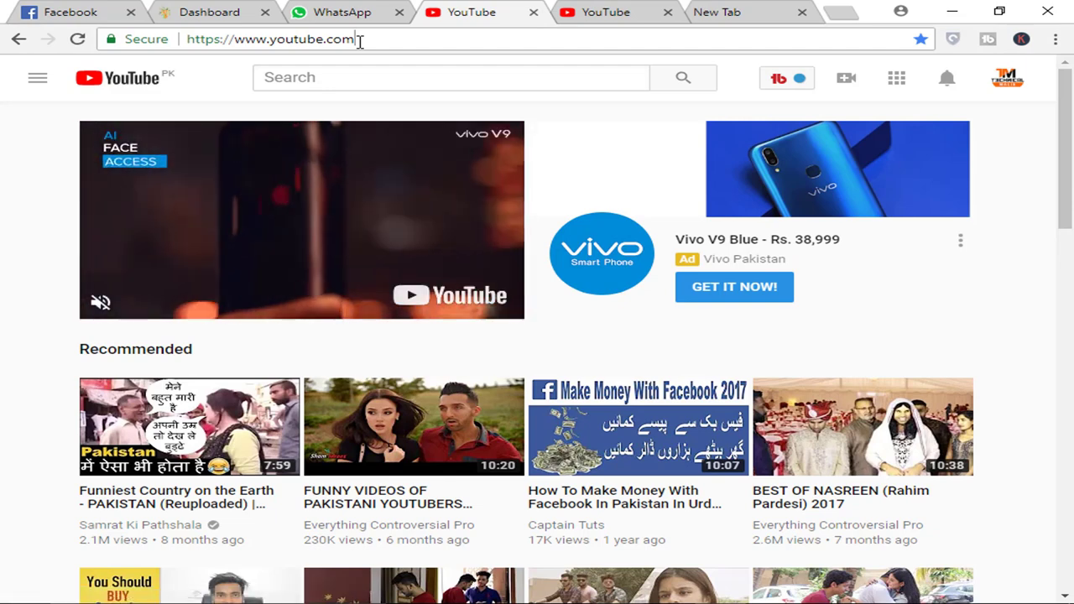
click(350, 10)
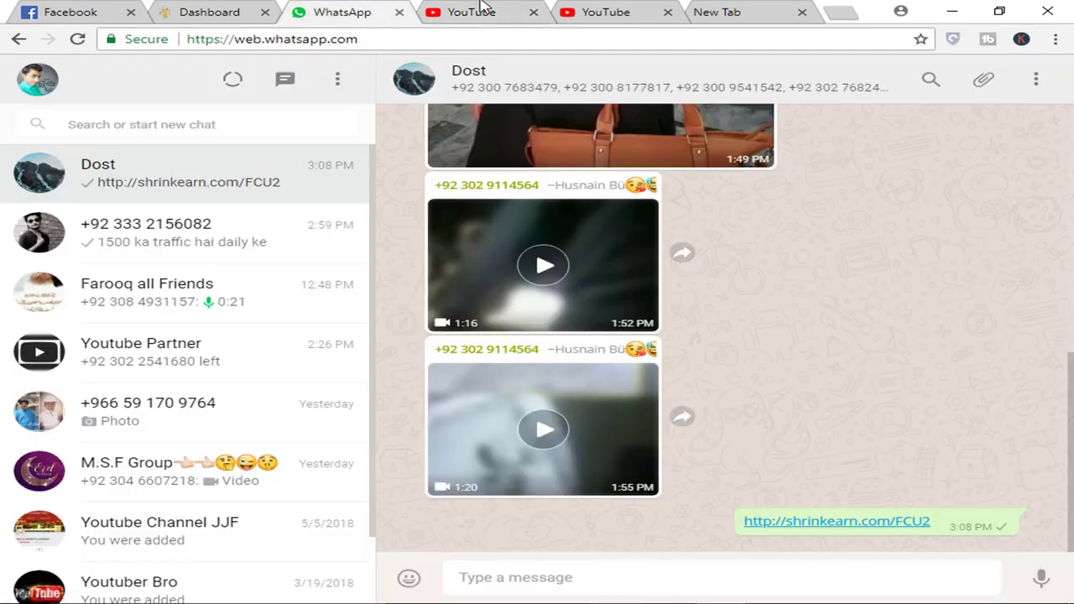
click(262, 9)
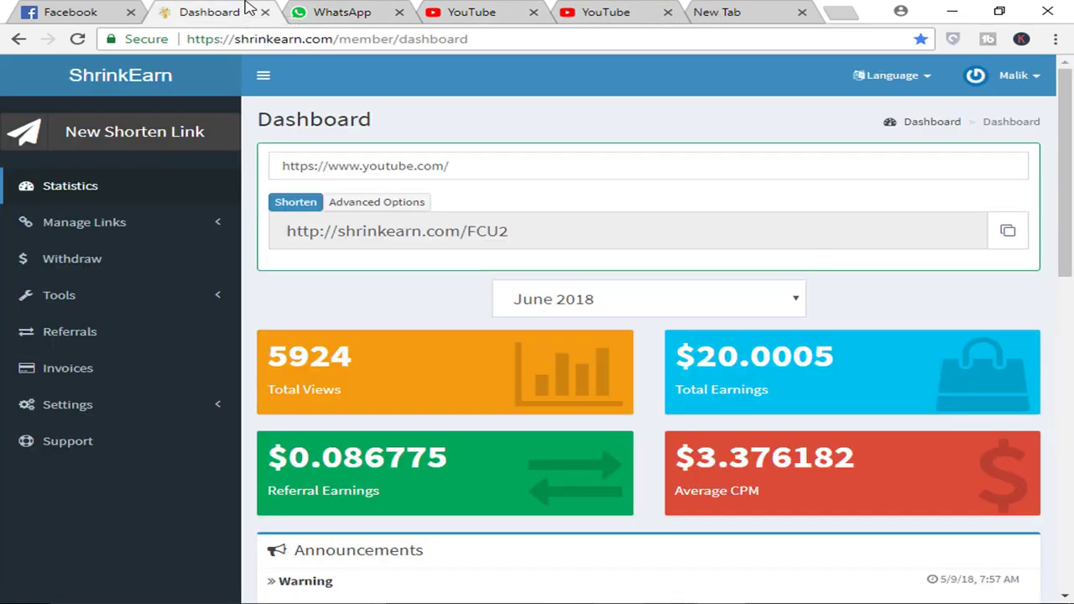
click(77, 42)
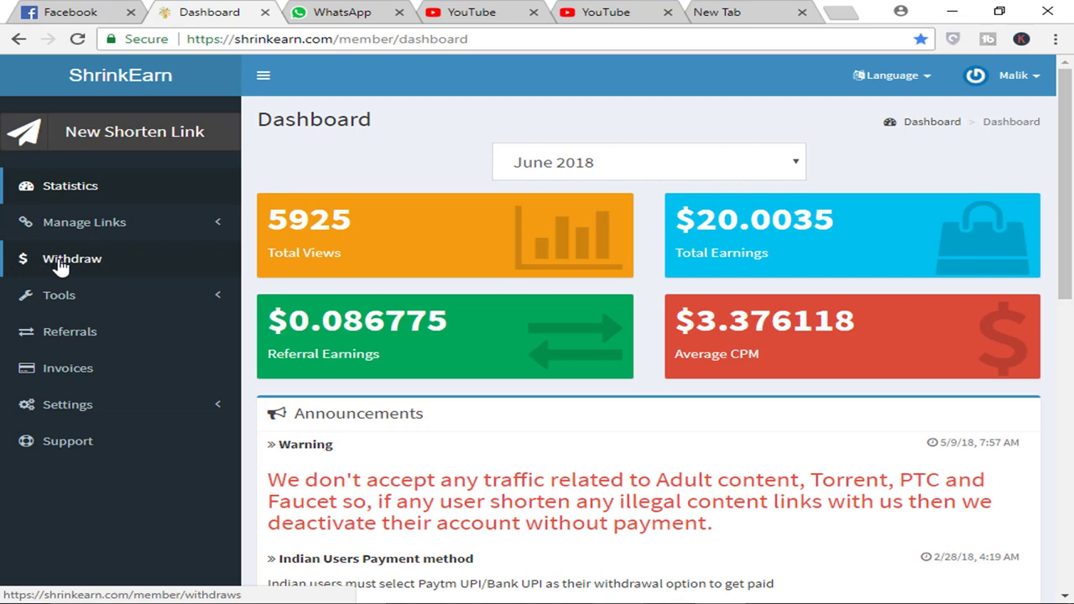
- Open the ShrinkEarn profile settings and review the billing address, withdrawal method and minimum withdrawal amounts
click(71, 412)
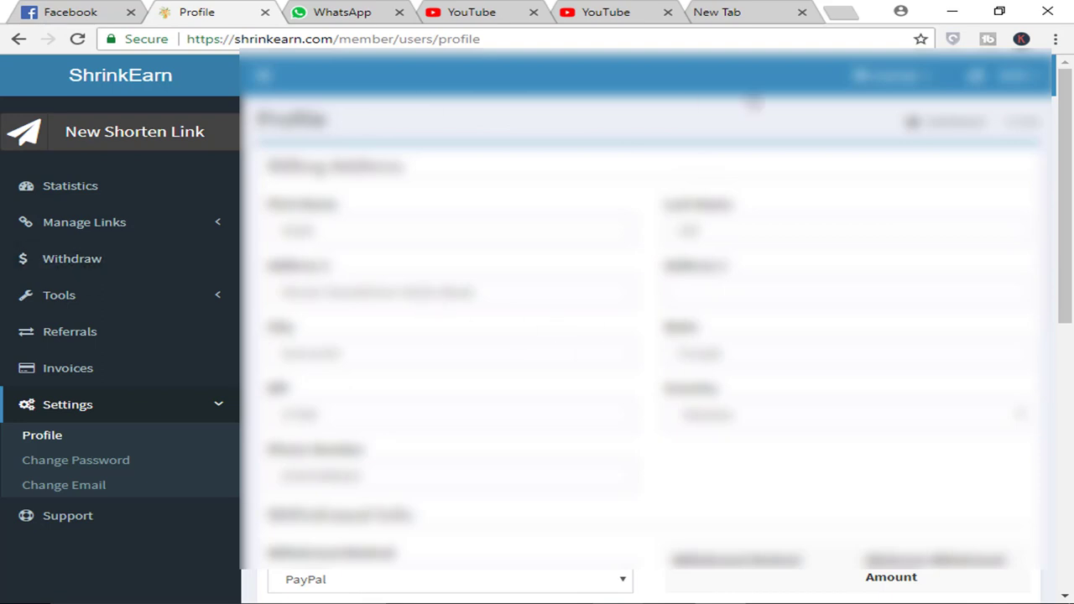
scroll(384, 270, down, 6)
scroll(385, 271, up, 6)
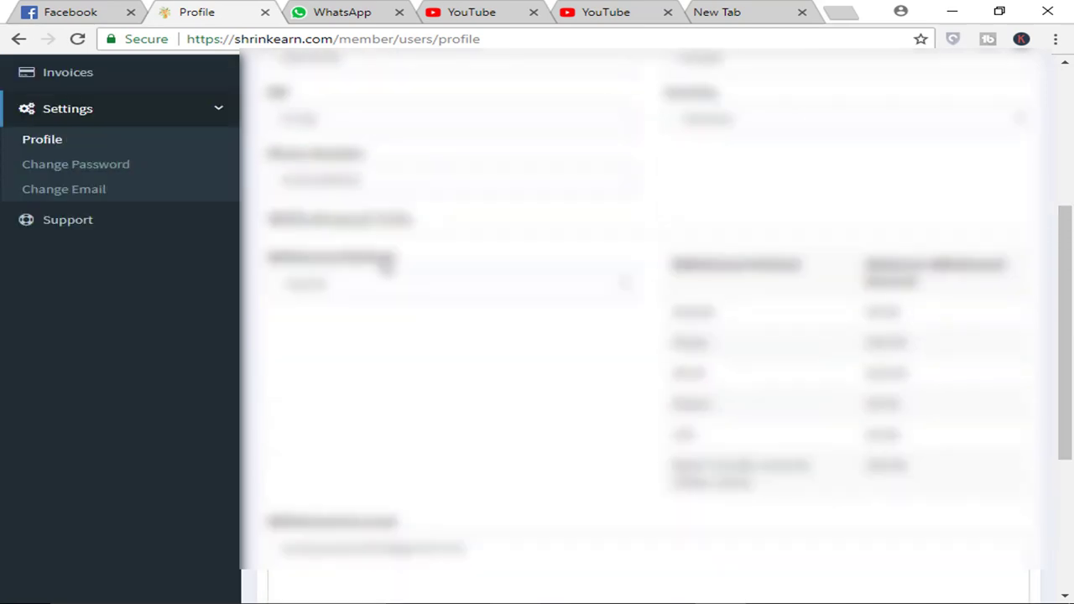
scroll(384, 271, down, 1)
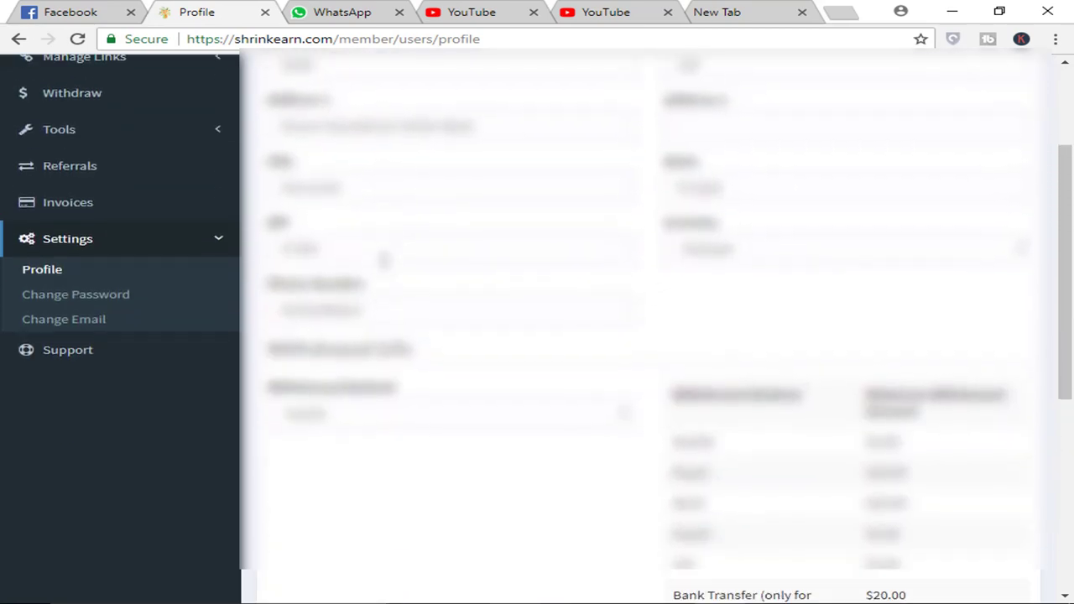
scroll(385, 261, down, 2)
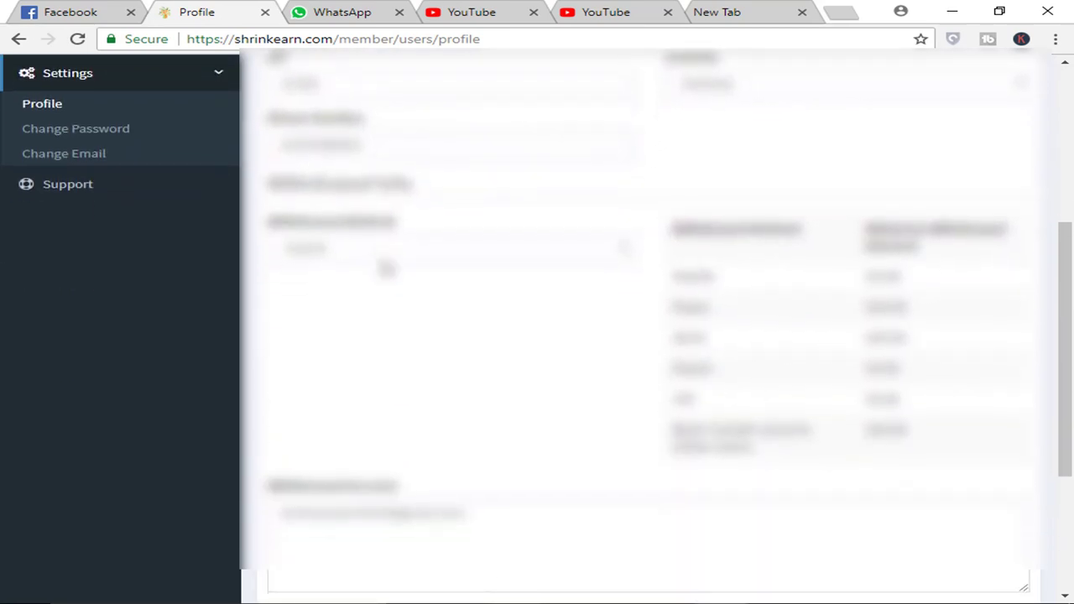
scroll(386, 267, down, 2)
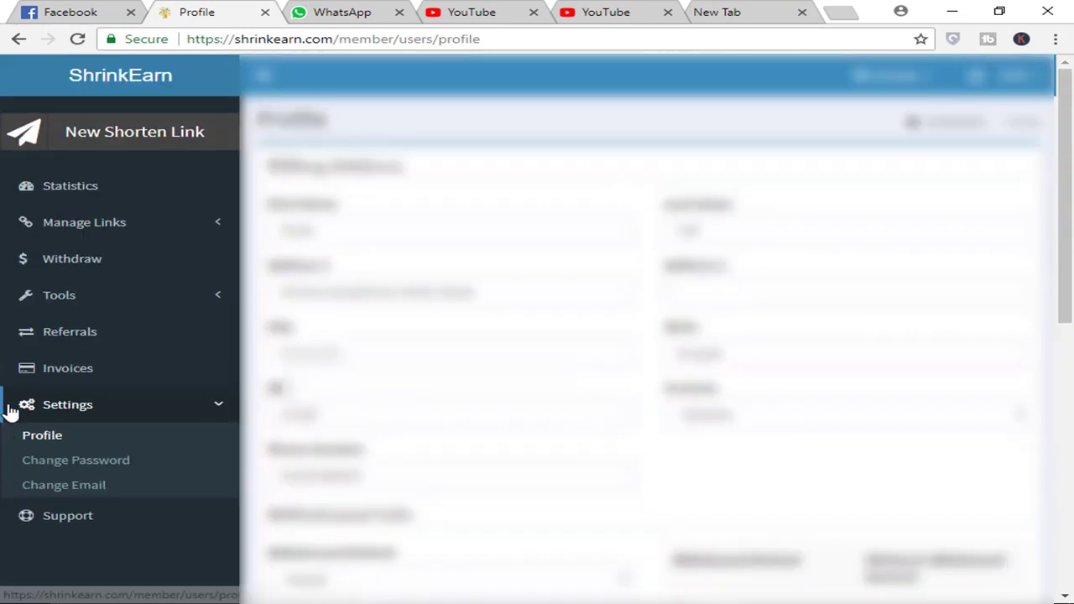
- Open the Withdraw Funds page and examine the available balance and total withdrawn, highlighting both amounts
click(108, 265)
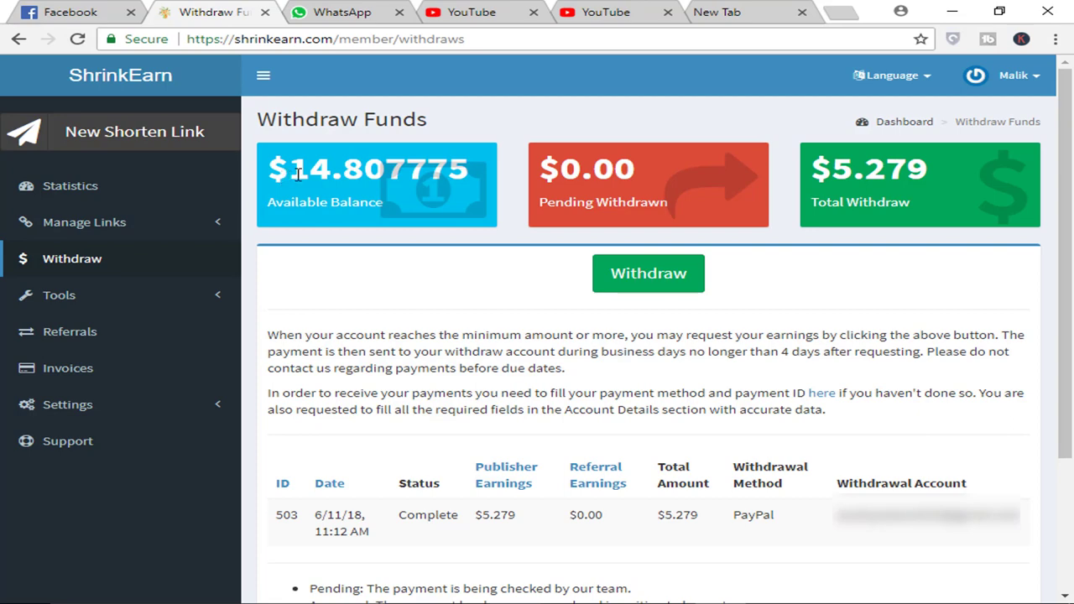
drag(300, 174, 319, 172)
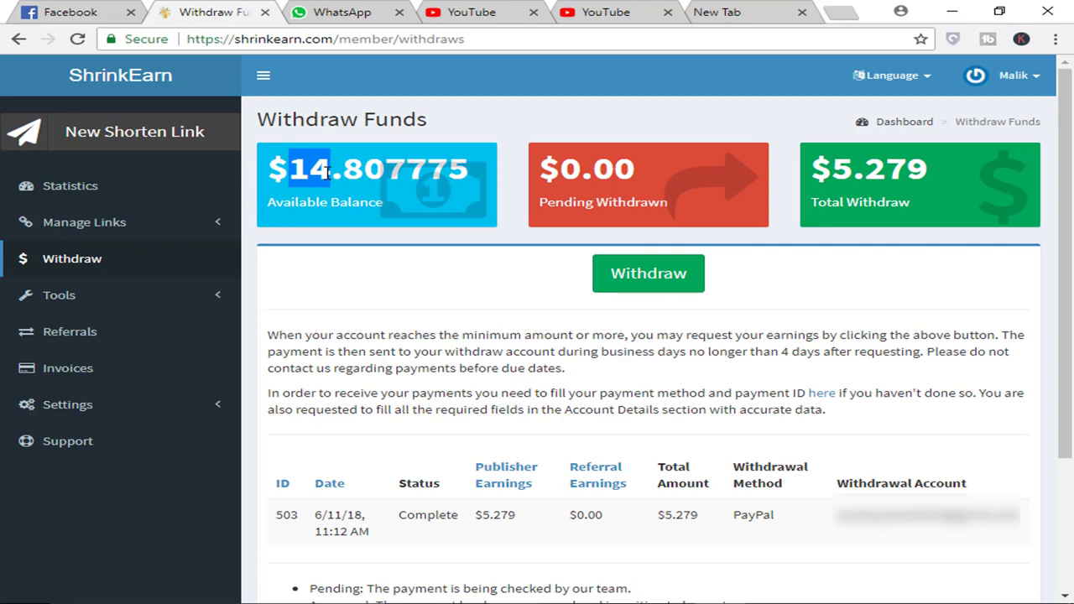
click(294, 183)
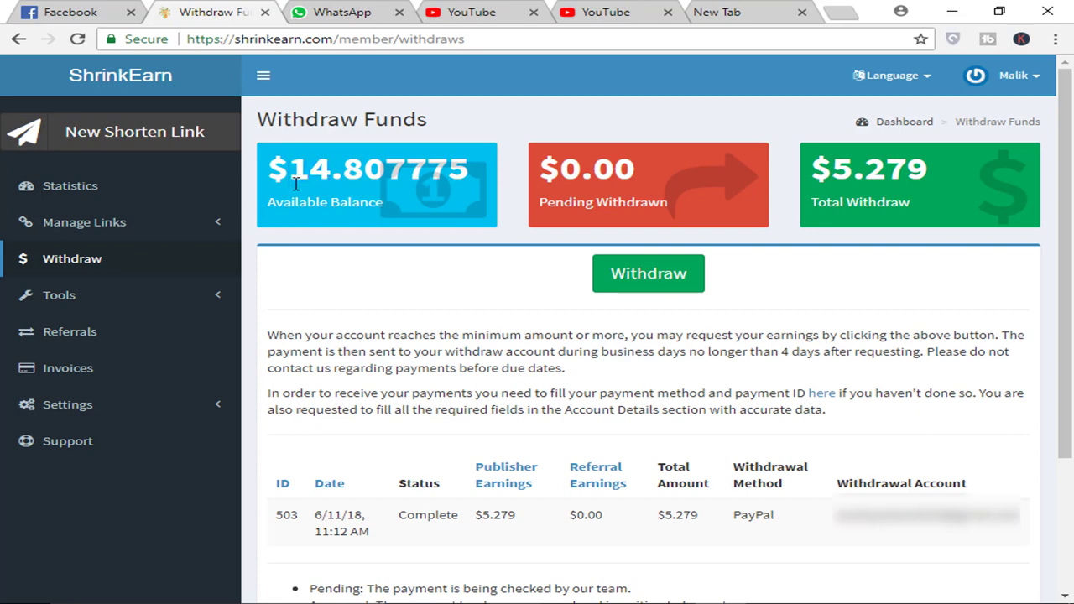
drag(928, 168, 831, 168)
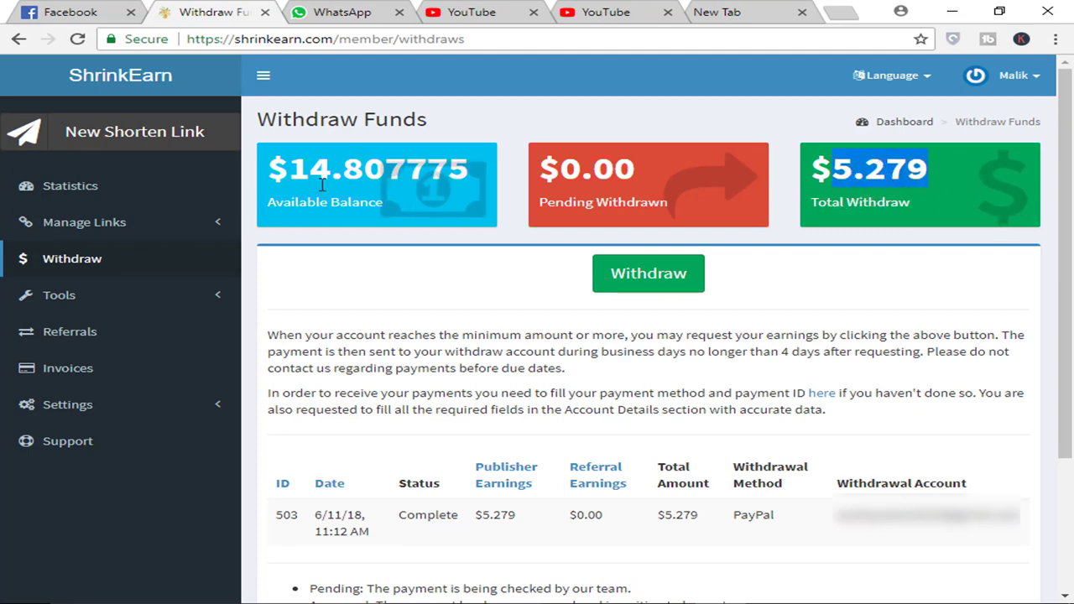
drag(295, 173, 339, 174)
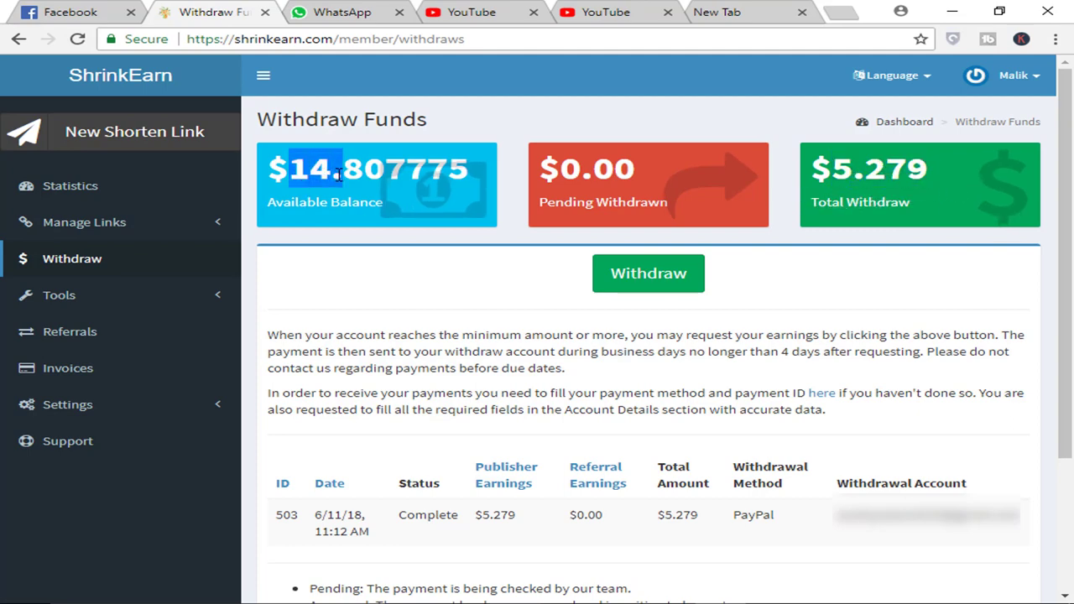
click(338, 174)
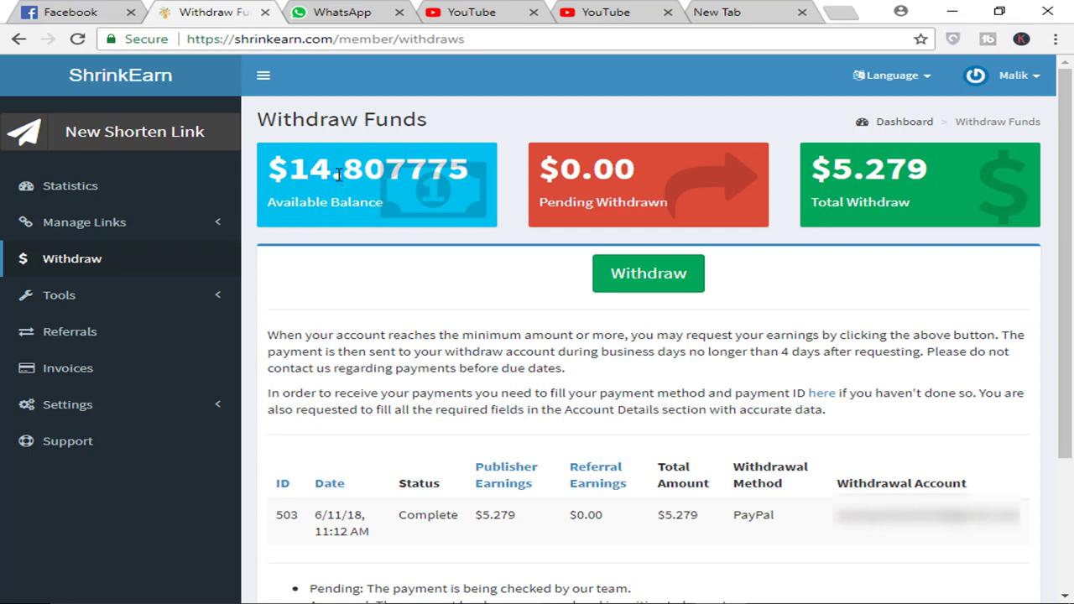